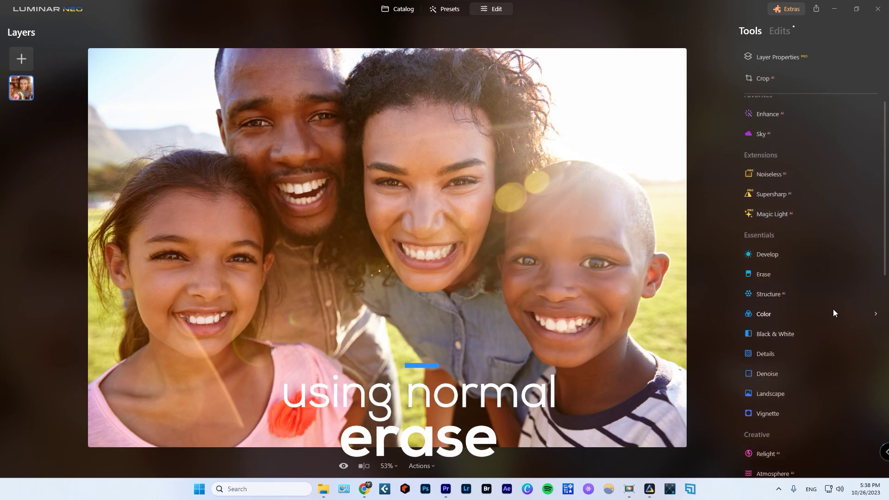
Step: With the Erase tool at brush size 32, mark the flares on the man's shirt and the girl's chin and neck, and erase them
left_click(751, 275)
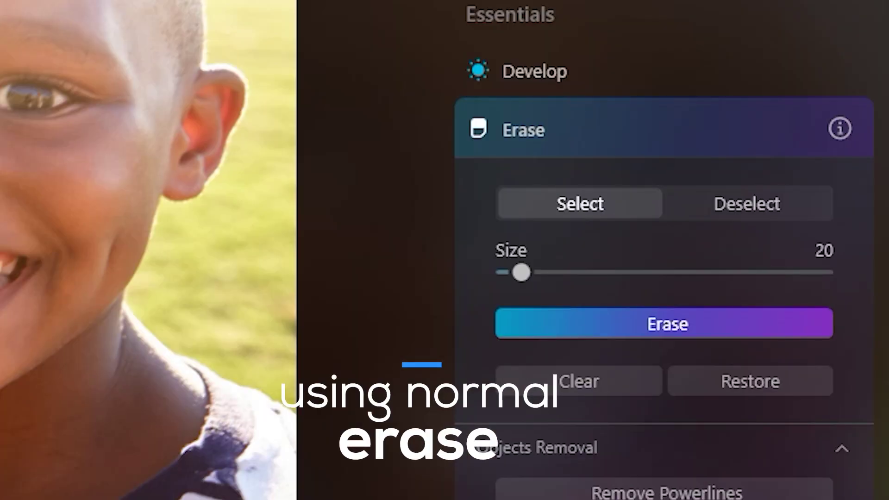
key("bracketright")
key("bracketright")
key("bracketright")
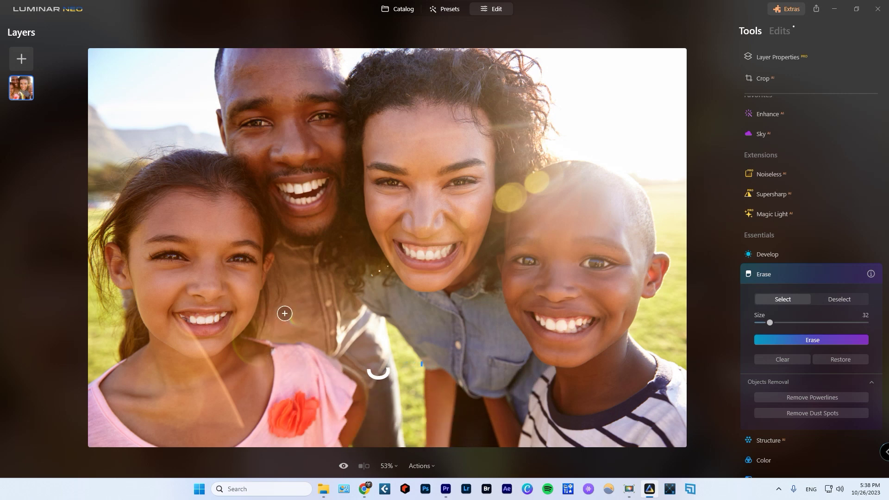
left_click_drag(292, 312, 301, 324)
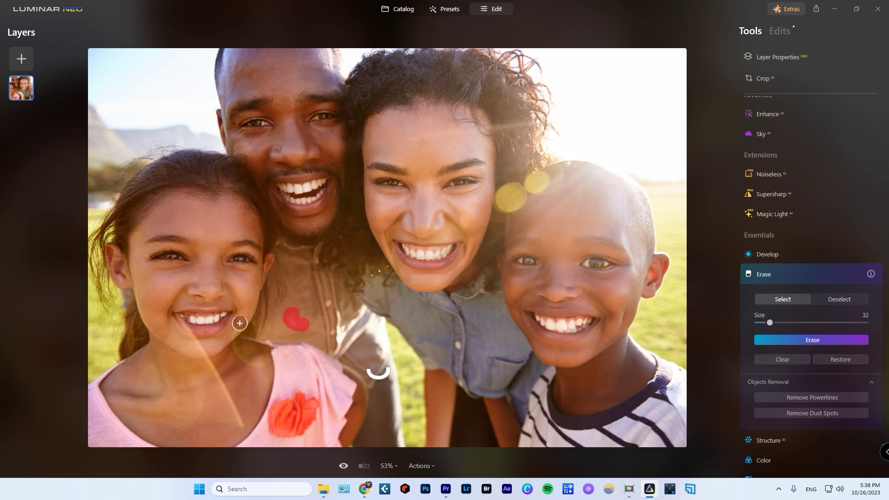
mouse_move(240, 322)
left_mouse_down()
mouse_move(238, 360)
mouse_move(254, 370)
left_mouse_up()
mouse_move(171, 313)
left_mouse_down()
mouse_move(231, 391)
mouse_move(242, 420)
mouse_move(239, 411)
left_mouse_up()
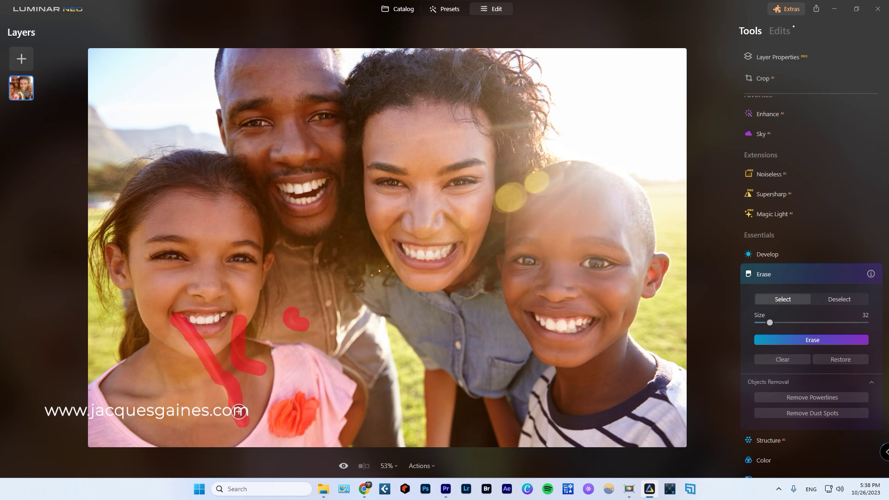
left_click(814, 340)
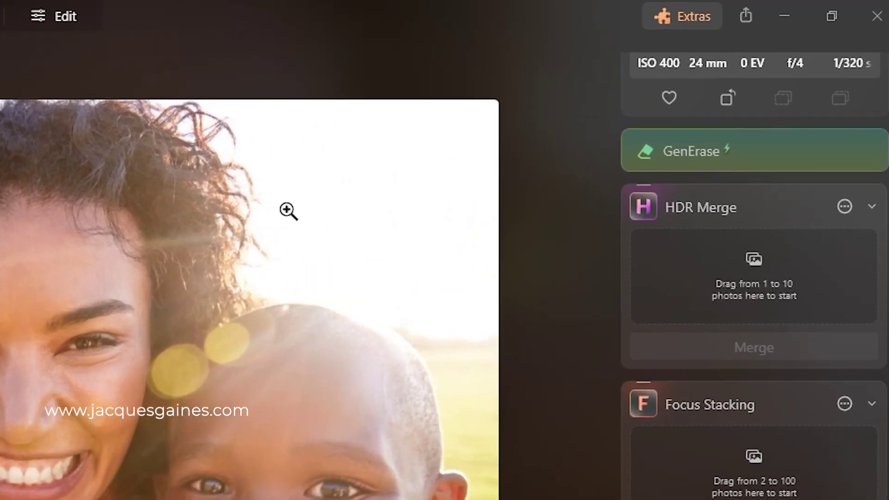
Step: Open the family photo in GenErase, mark the two yellow flare circles beside the boy's head with brush size 76, and erase them
left_click(691, 151)
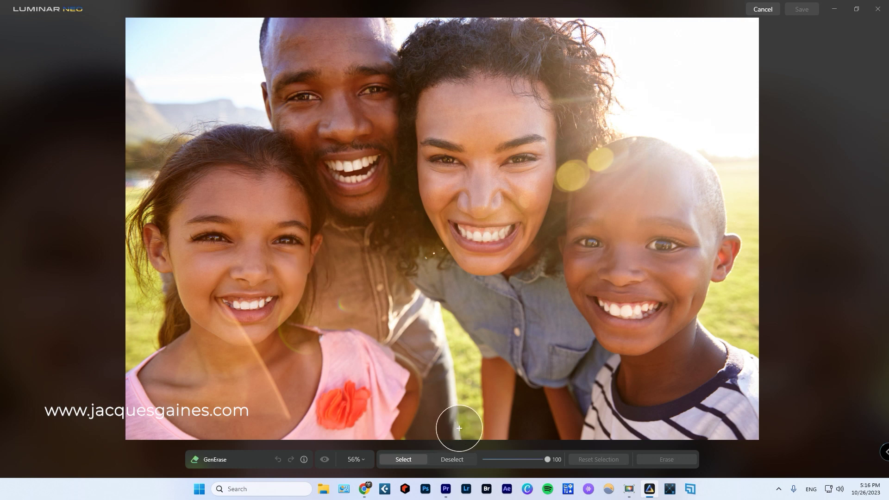
key("bracketleft")
key("bracketleft")
key("bracketleft")
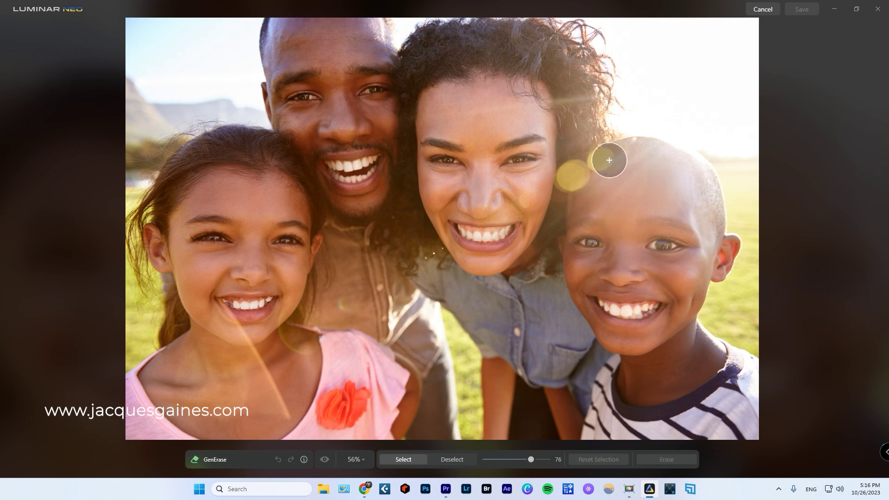
mouse_move(610, 160)
left_mouse_down()
mouse_move(540, 174)
mouse_move(540, 202)
left_mouse_up()
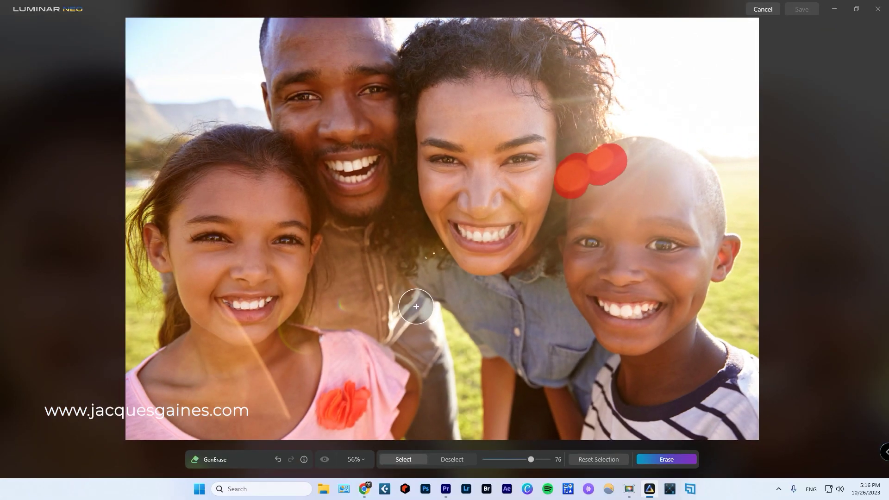
left_click(651, 457)
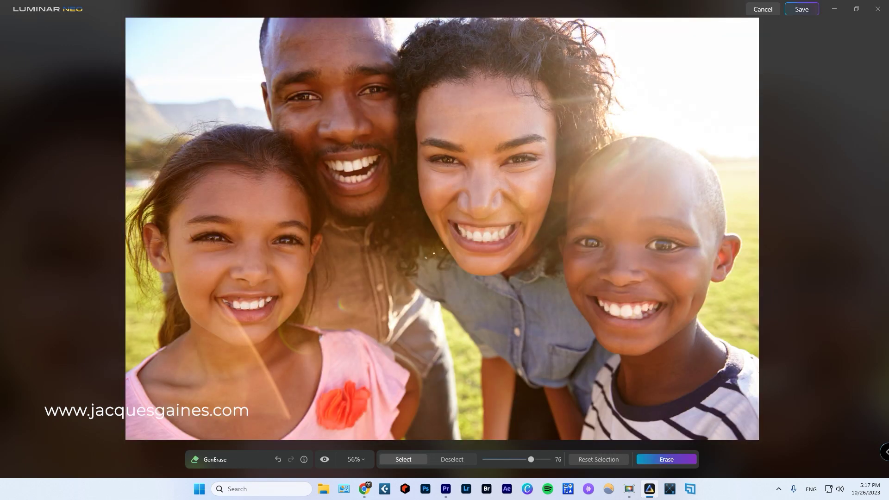
Step: Examine the erased flare area between the woman's hair and the boy's head
left_click_drag(568, 187, 609, 151)
key("ctrl+z")
key("ctrl+y")
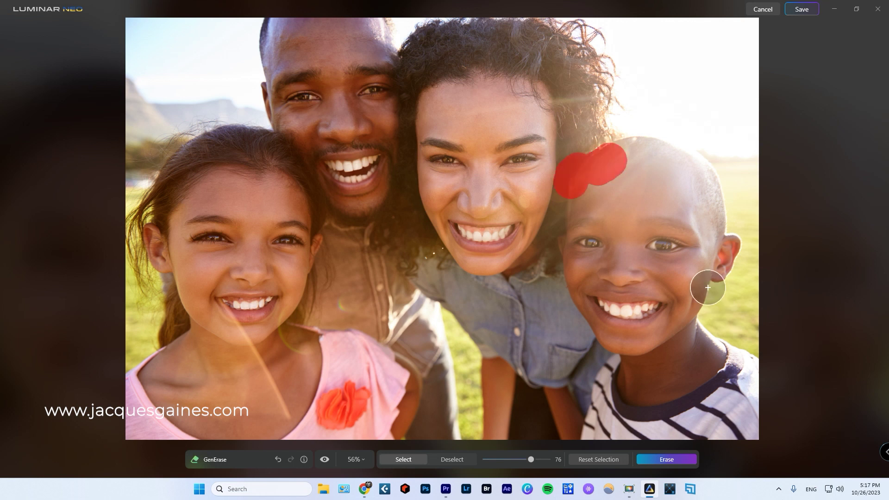
key("ctrl+z")
key("ctrl+y")
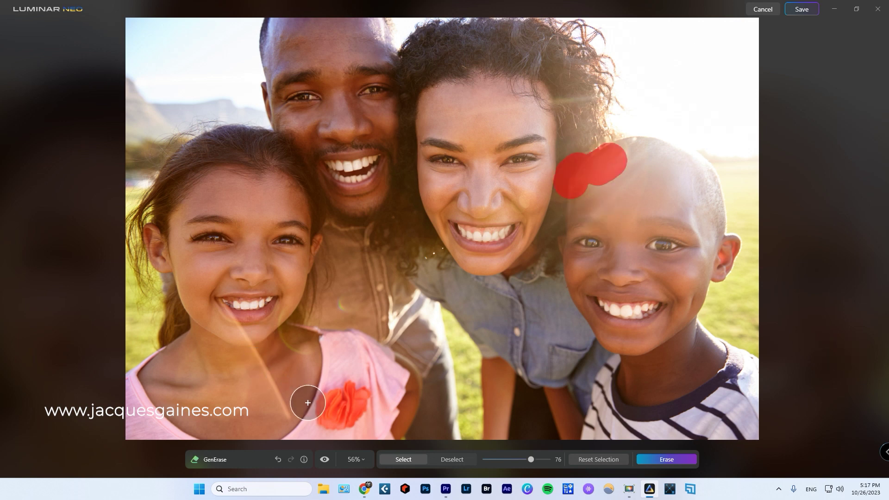
key("ctrl+z")
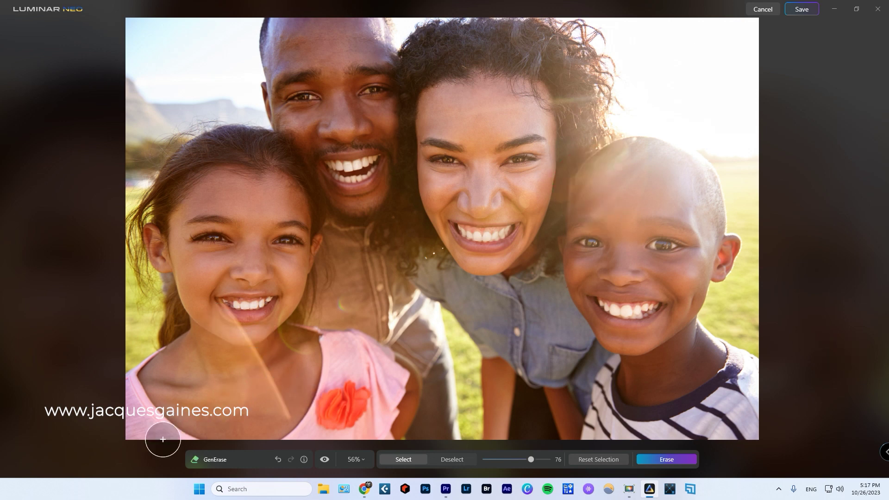
key("ctrl+y")
Step: Mark the flare spot on the man's shirt, and with brush size 52 mark the flares on the girl's chin and neck
left_click(342, 307)
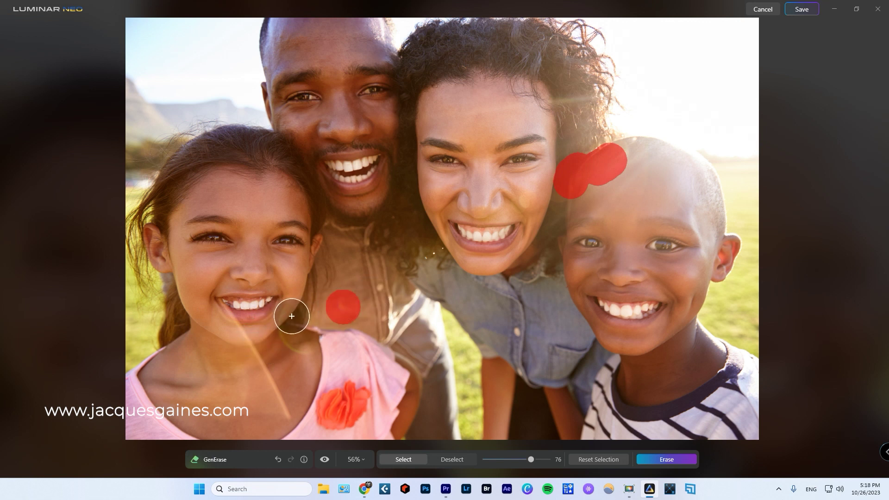
key("bracketleft")
key("bracketleft")
key("bracketleft")
key("bracketleft")
key("bracketleft")
key("bracketleft")
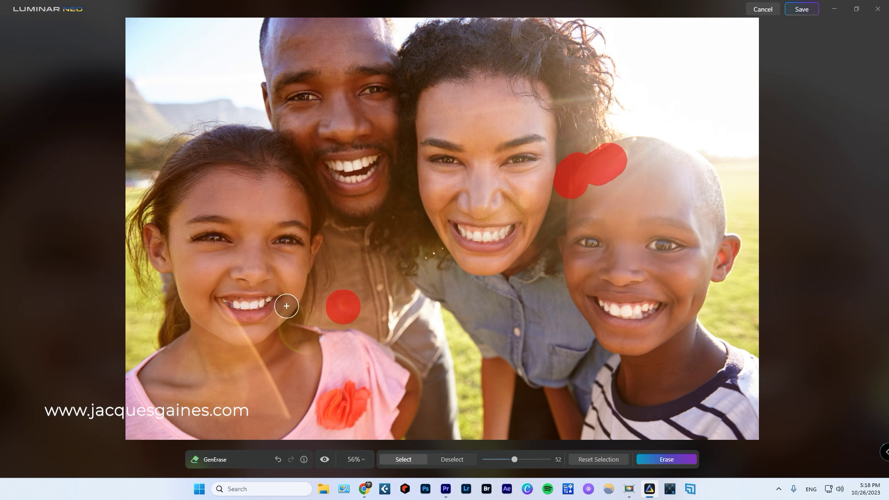
mouse_move(286, 308)
left_mouse_down()
mouse_move(282, 335)
mouse_move(298, 348)
left_mouse_up()
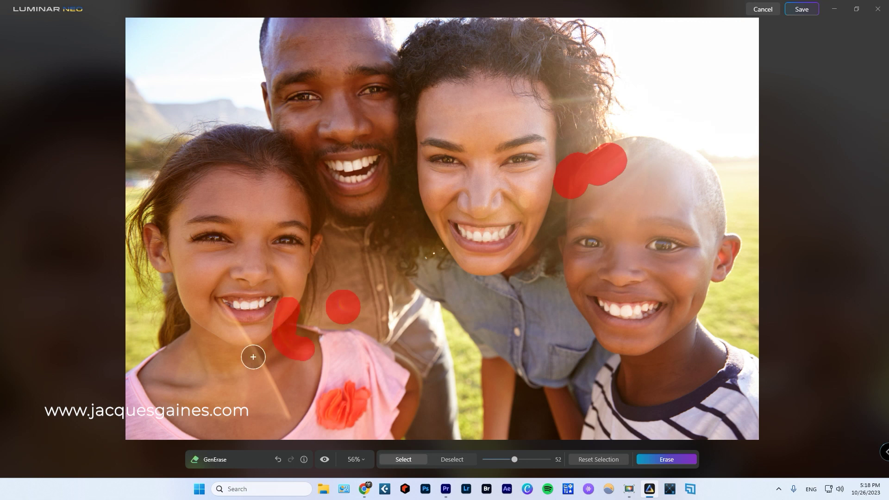
left_click_drag(225, 312, 294, 421)
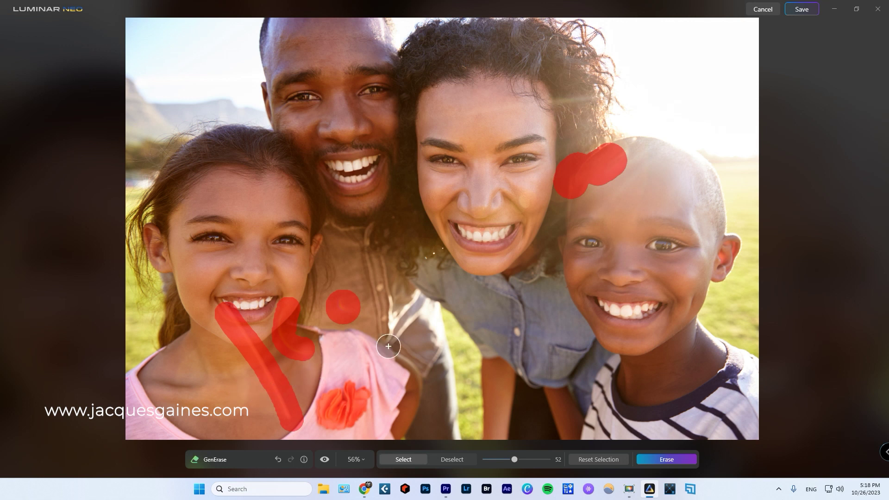
Step: Mark the small bright specks beside the woman's chin with brush size 40 and generatively erase the marked flares
key("bracketleft")
key("bracketleft")
key("bracketleft")
key("bracketleft")
key("bracketleft")
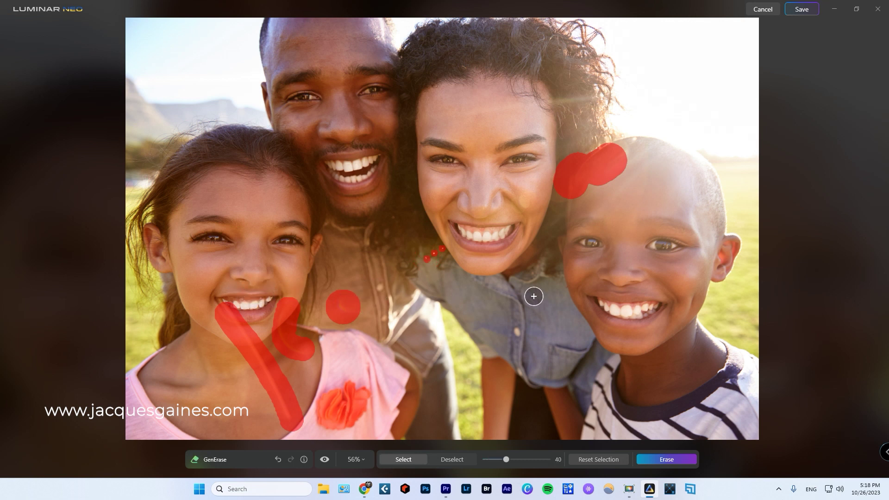
left_click(648, 459)
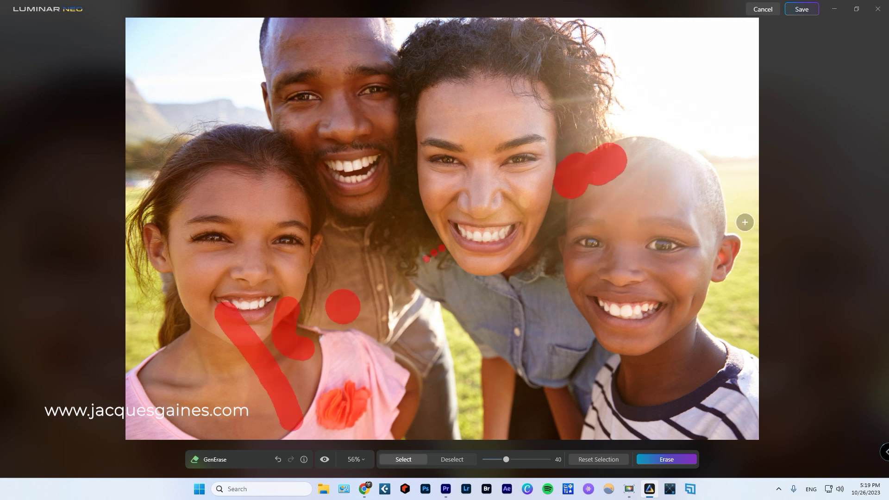
Step: Compare the family photo before and after the generative erase
left_click(324, 460)
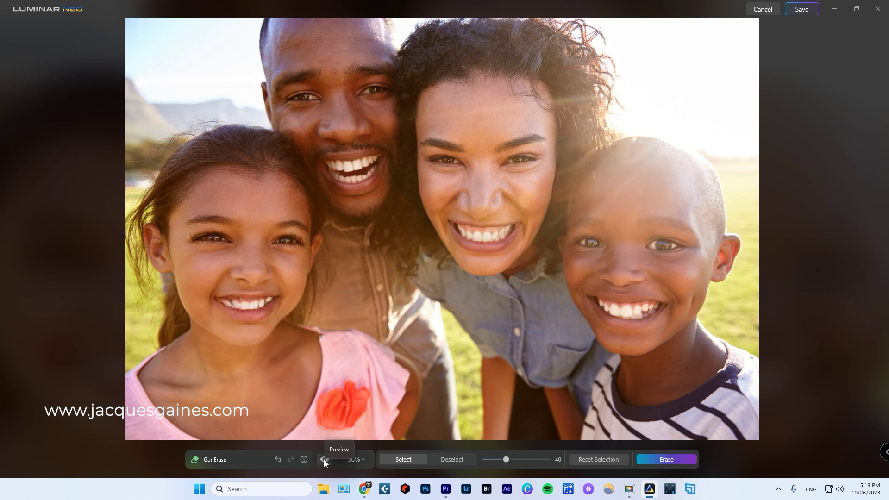
left_click(324, 459)
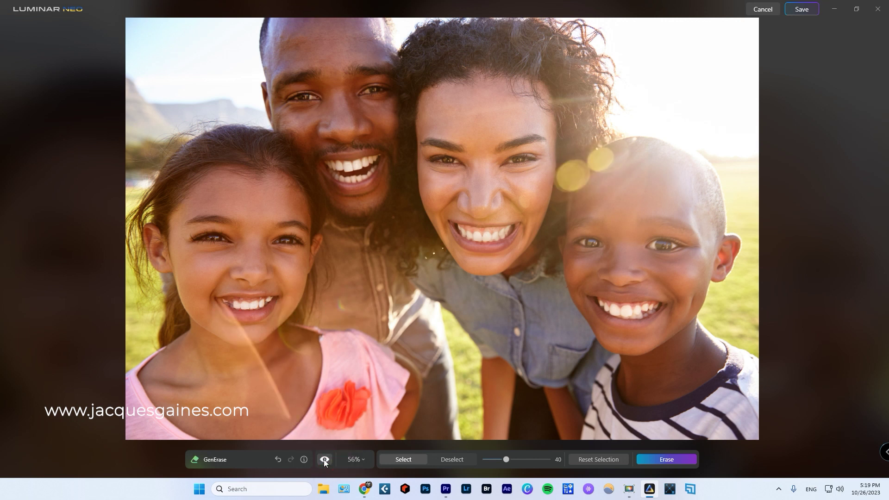
left_click(323, 459)
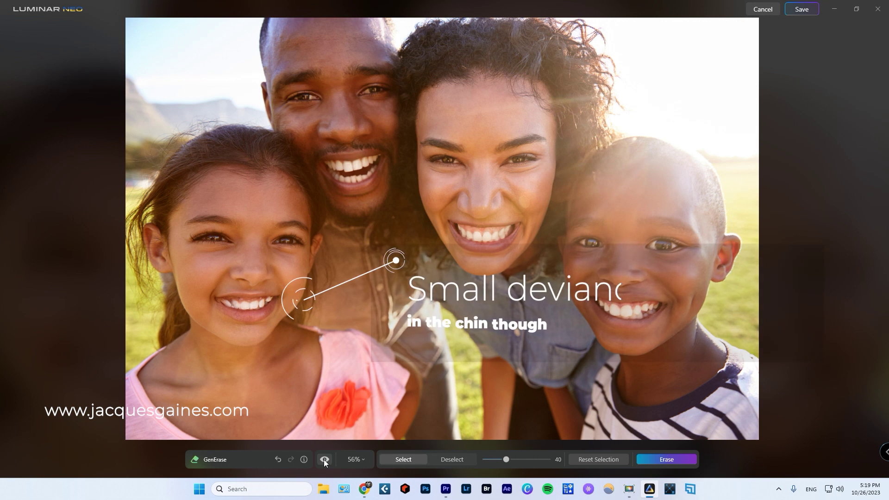
left_click(323, 460)
left_click(324, 459)
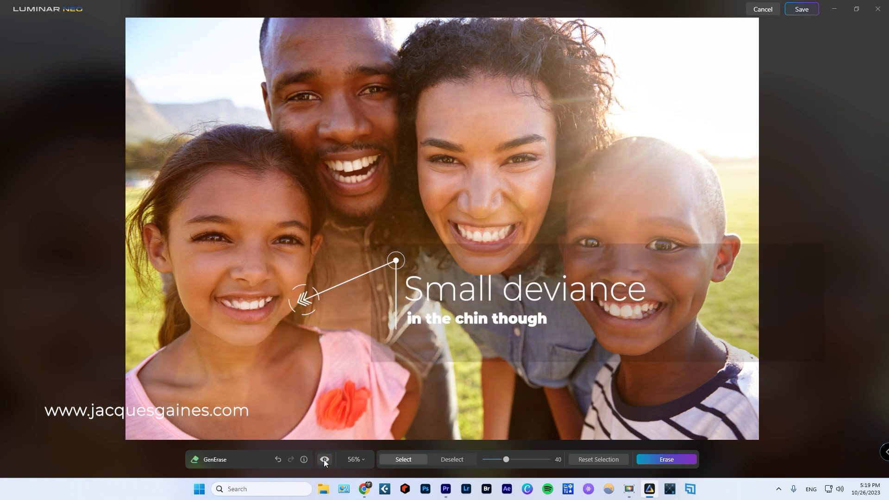
left_click(324, 459)
left_click(326, 462)
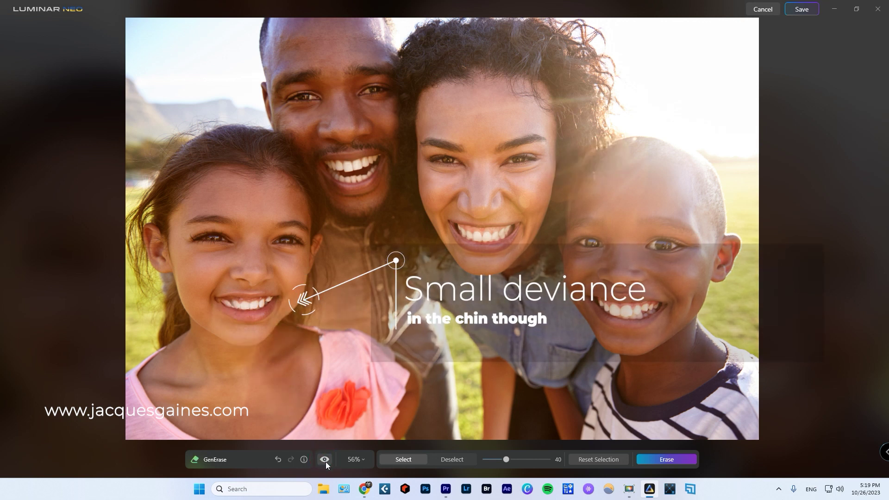
Step: Save the erased family photo and select the man-walking-on-the-street photo in the Luminar AI tutorials folder of the catalog
left_click(691, 463)
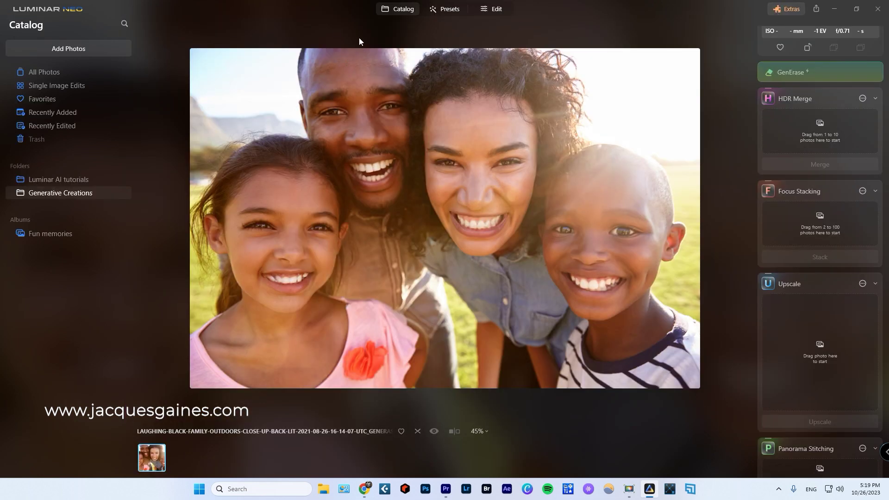
left_click(398, 10)
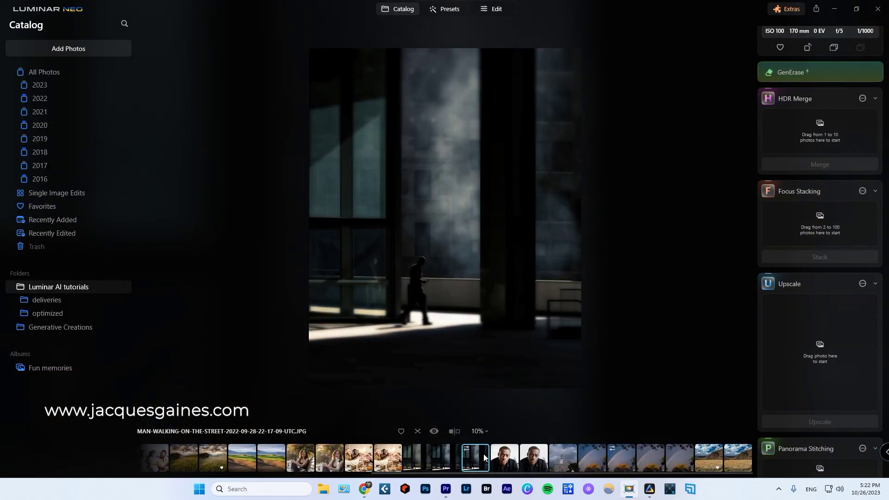
left_click(533, 459)
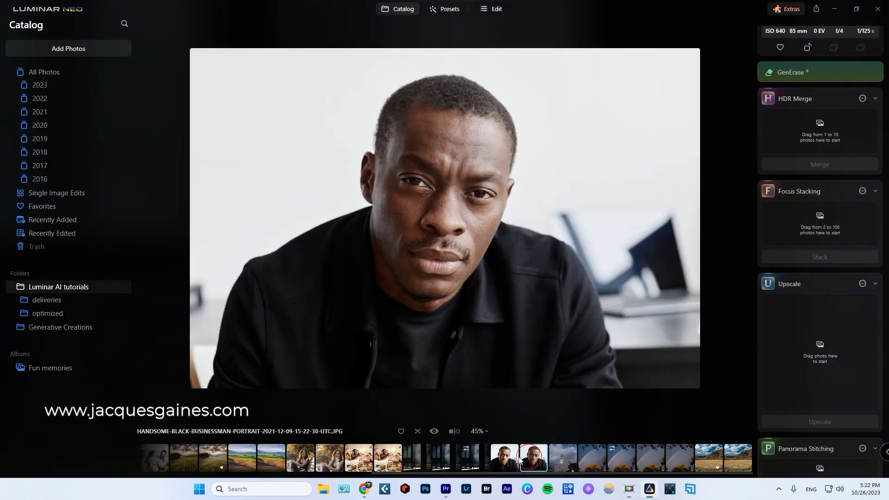
left_click(372, 459)
left_click(445, 456)
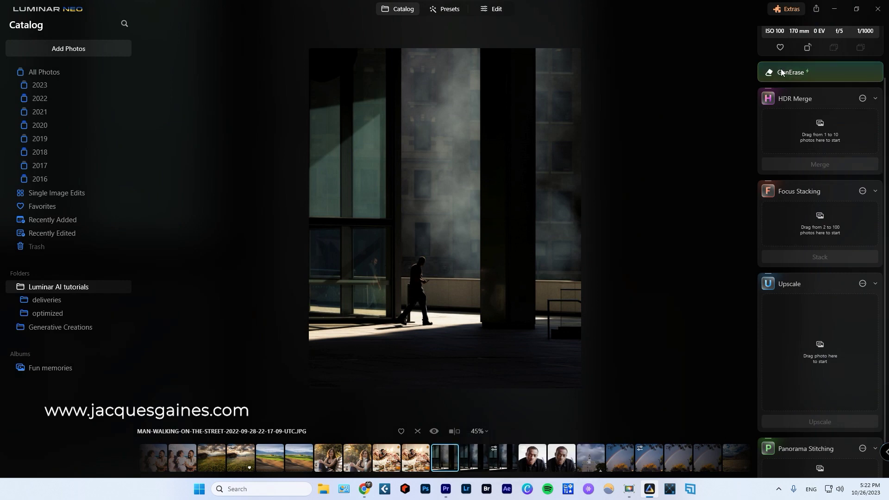
Step: Open the street photo in GenErase, mark the walking man's silhouette, reducing the brush size to 28, and erase him
left_click(864, 71)
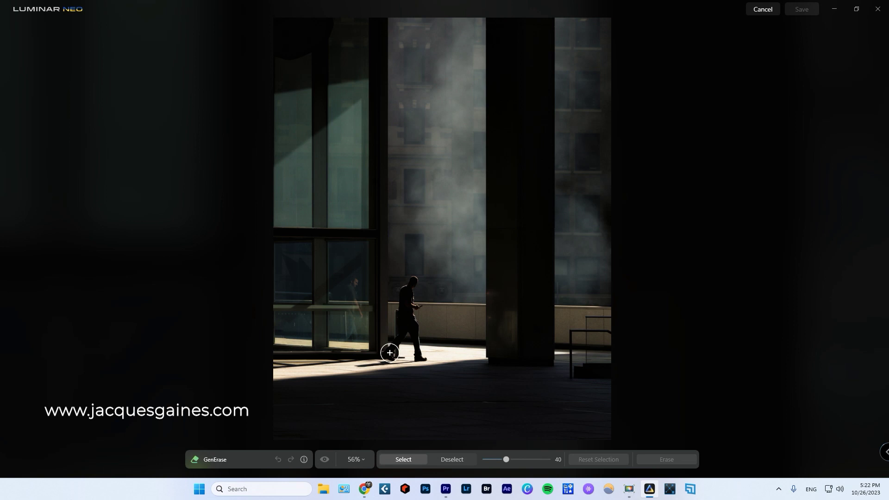
mouse_move(390, 353)
left_mouse_down()
mouse_move(415, 283)
mouse_move(408, 291)
mouse_move(417, 307)
mouse_move(405, 316)
mouse_move(422, 357)
mouse_move(400, 332)
mouse_move(404, 317)
mouse_move(382, 359)
left_mouse_up()
key("bracketleft")
key("bracketleft")
key("bracketleft")
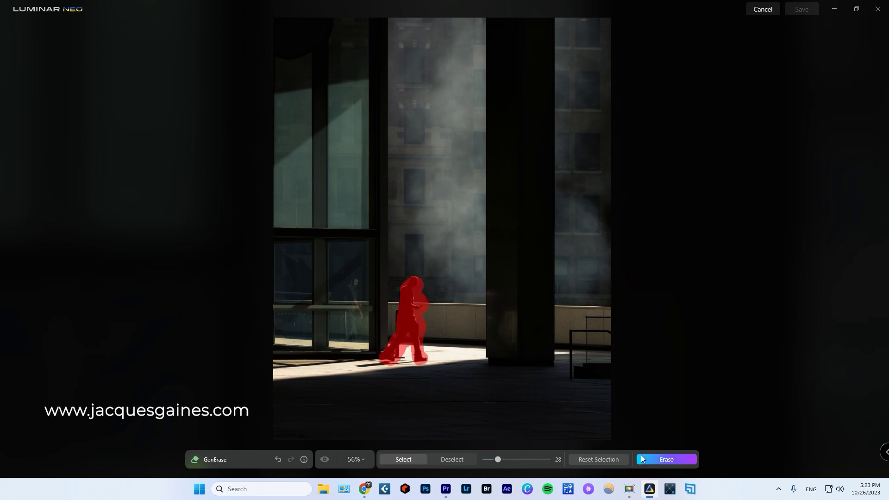
left_click(660, 459)
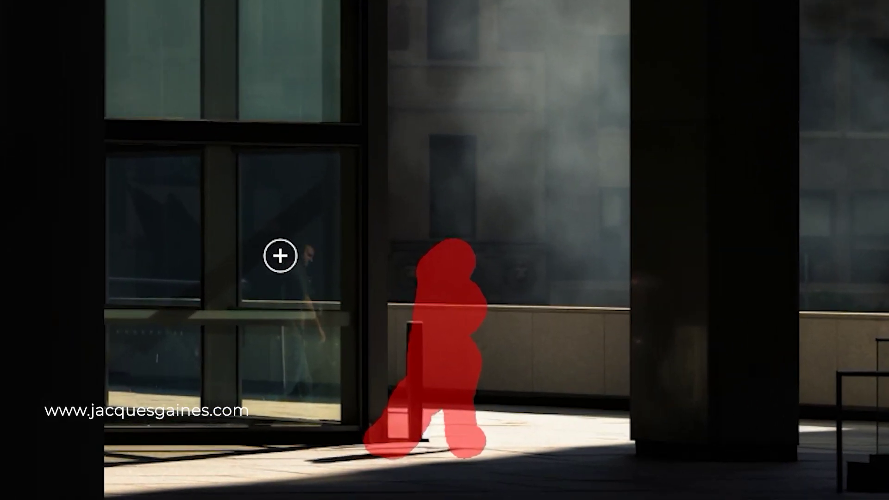
Step: Mark and erase the man's reflection in the glass windows, and preview the original street photo for comparison
mouse_move(306, 251)
left_mouse_down()
mouse_move(300, 294)
mouse_move(317, 343)
mouse_move(309, 348)
mouse_move(301, 308)
mouse_move(296, 332)
mouse_move(291, 296)
mouse_move(305, 376)
left_mouse_up()
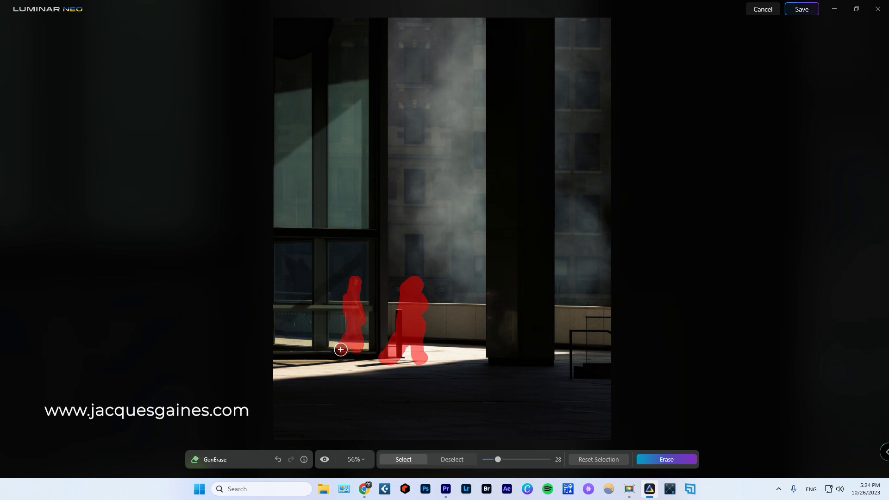
left_click(341, 350)
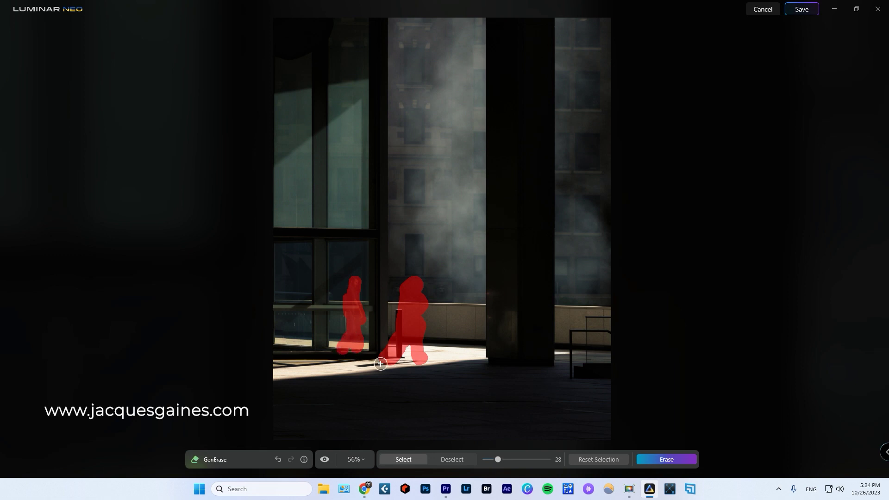
left_click(657, 459)
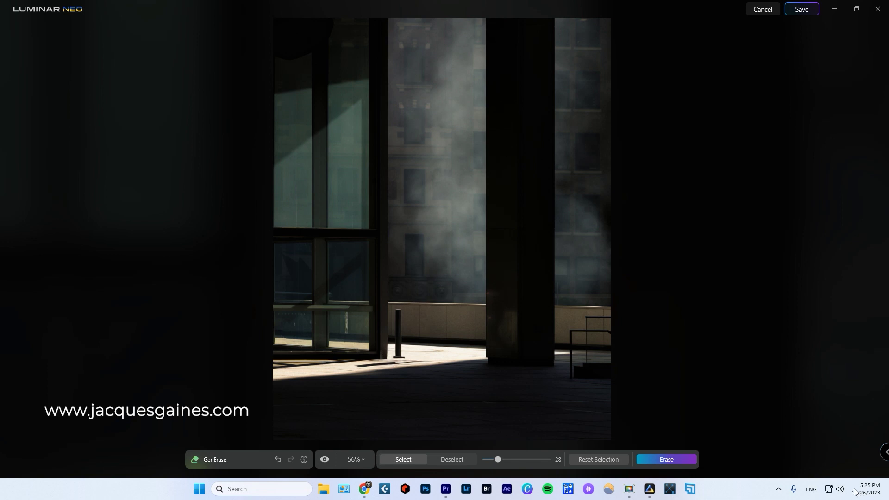
left_click(325, 459)
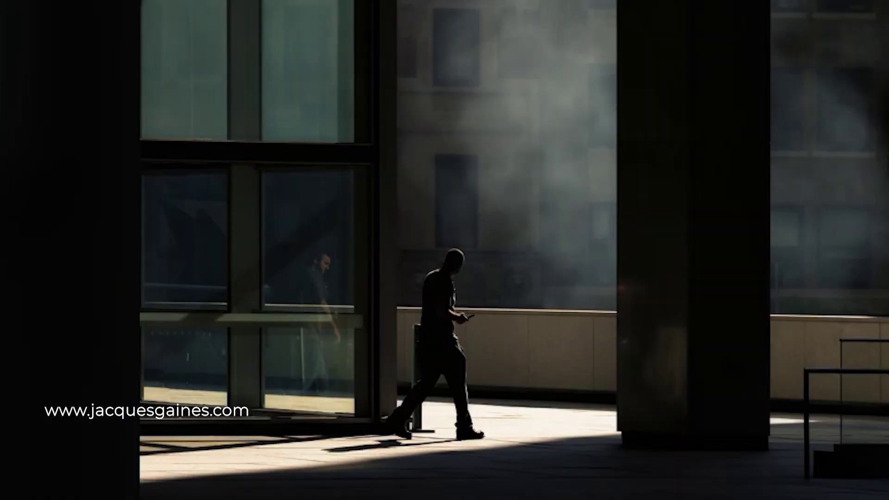